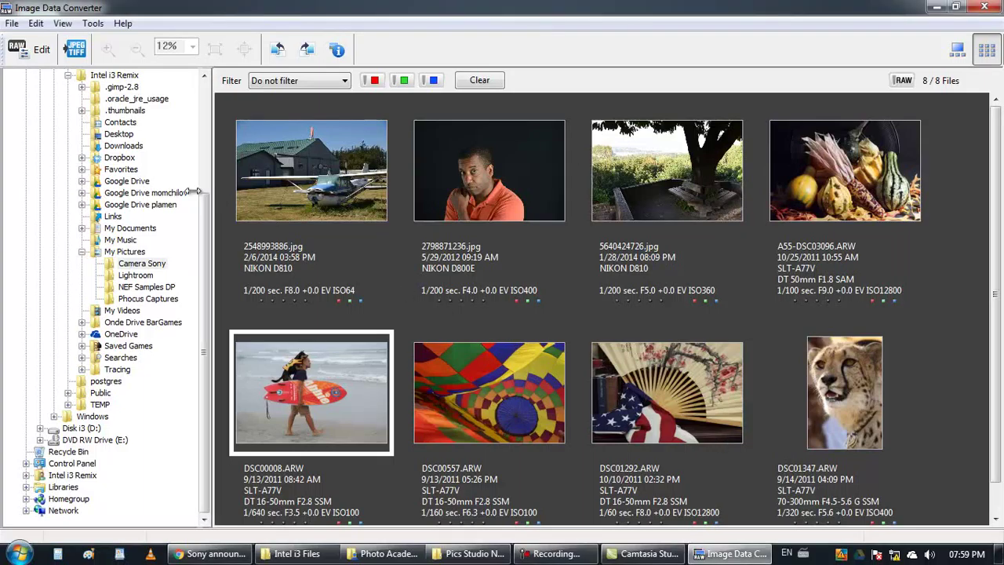
- Narrow the folder tree to widen the thumbnail grid, then bring up the Help menu
left_click_drag(212, 189, 184, 190)
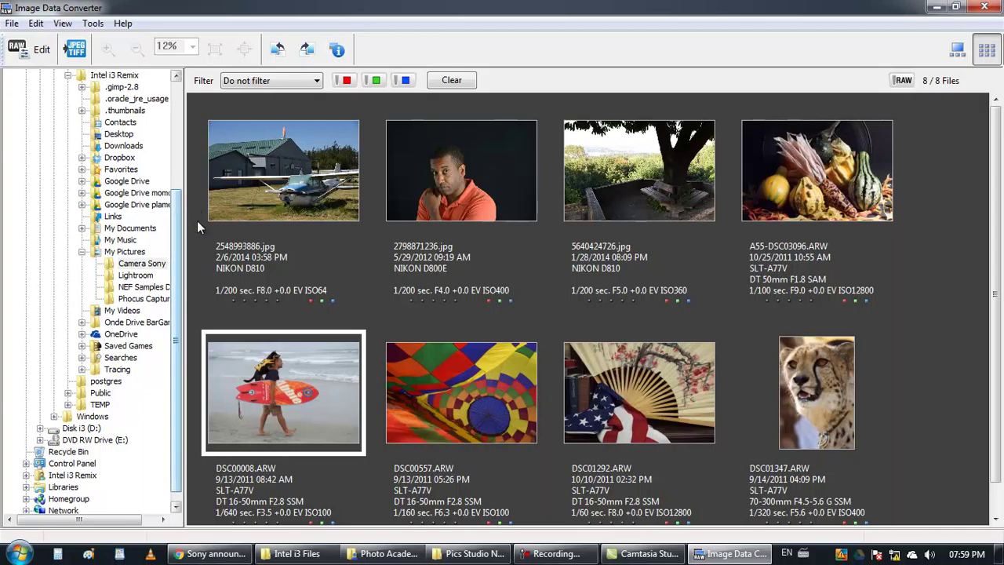
scroll(169, 192, "down", 1)
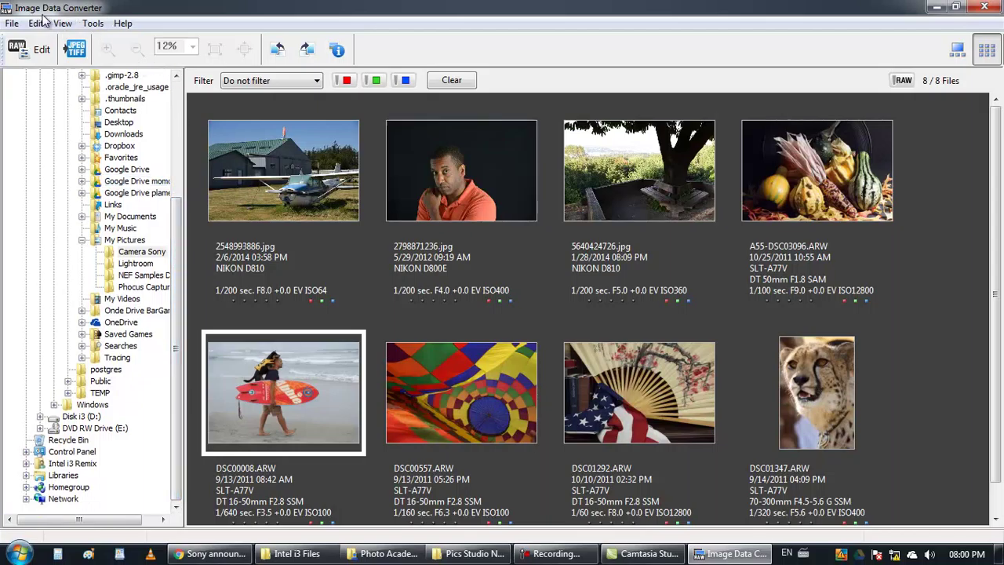
left_click(123, 24)
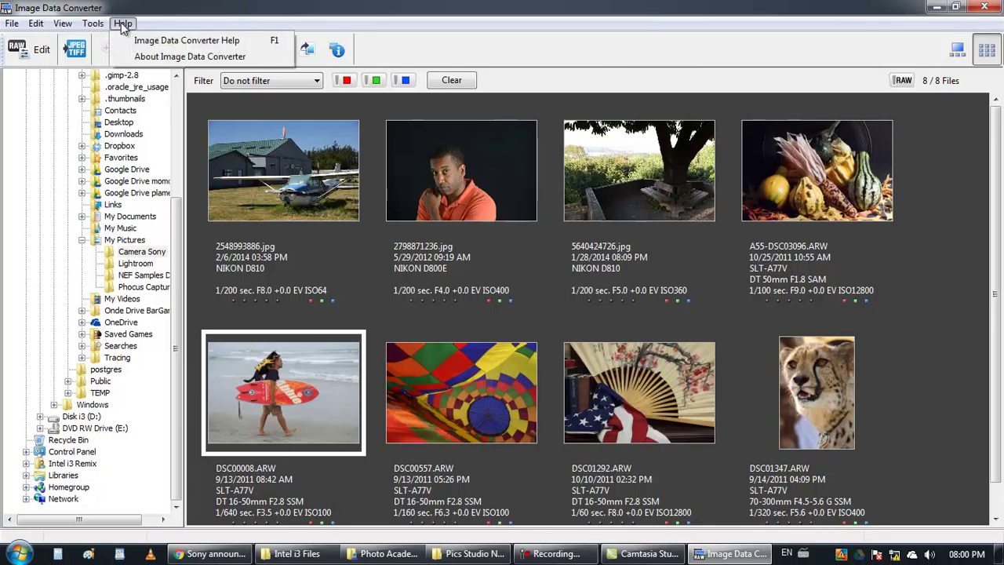
- View the About Image Data Converter box showing version 4.2.04.17270, then dismiss it
left_click(151, 57)
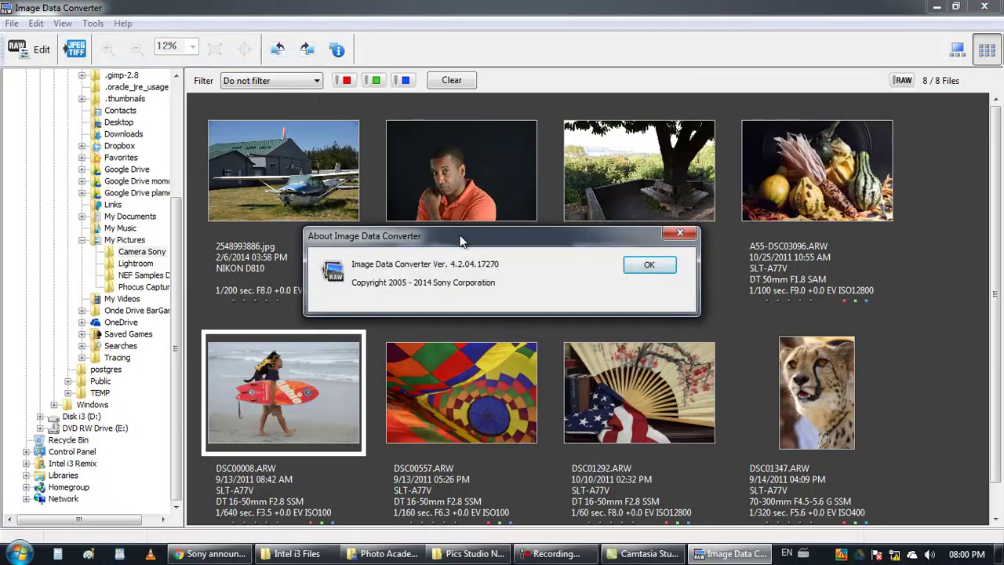
left_click_drag(461, 240, 462, 249)
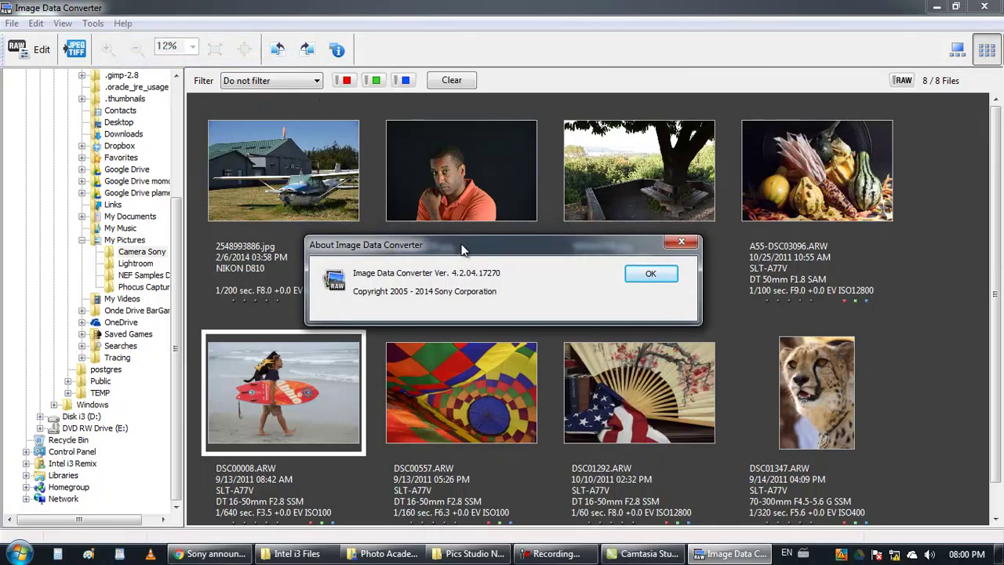
left_click(650, 276)
scroll(102, 298, "up", 5)
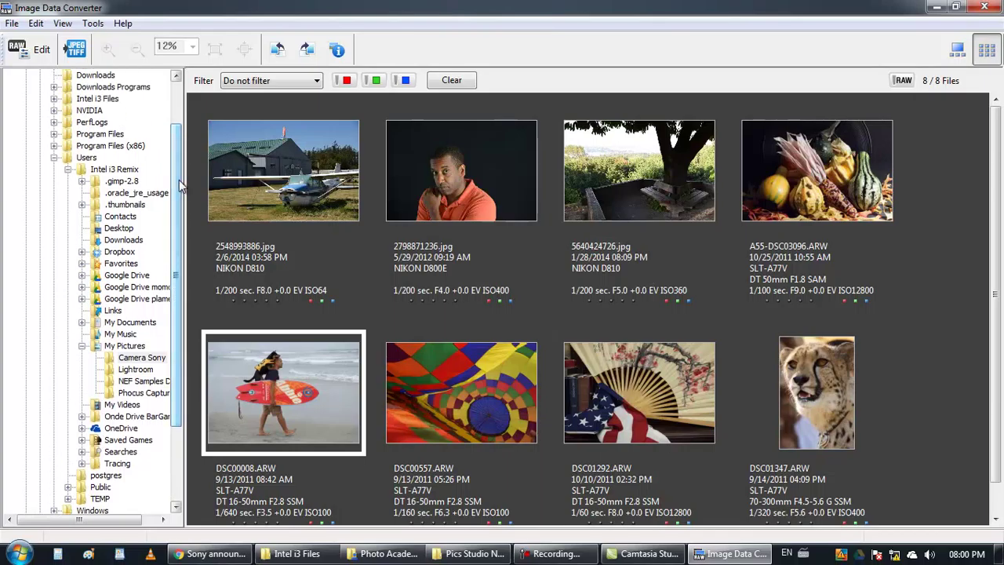
left_click(418, 166)
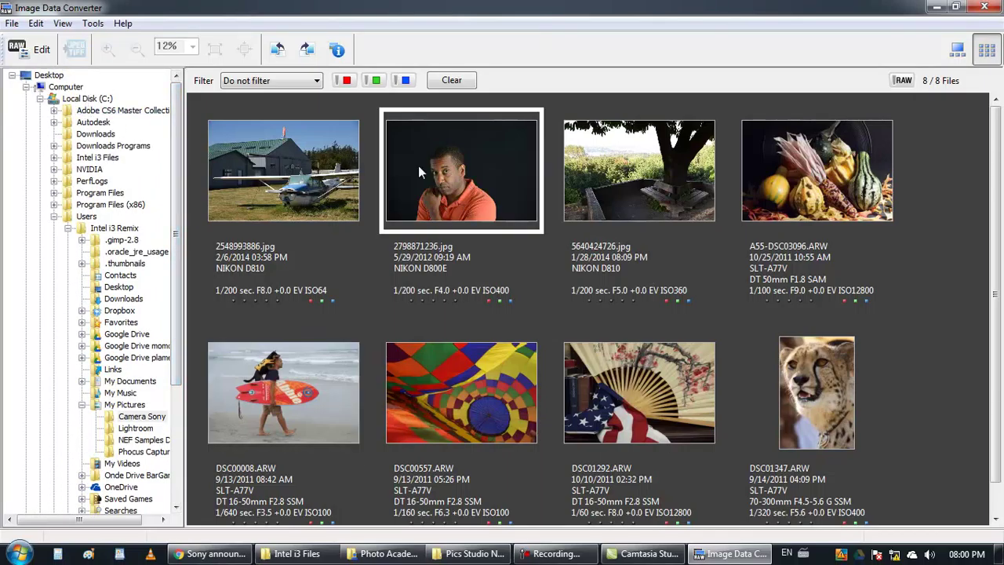
left_click(368, 81)
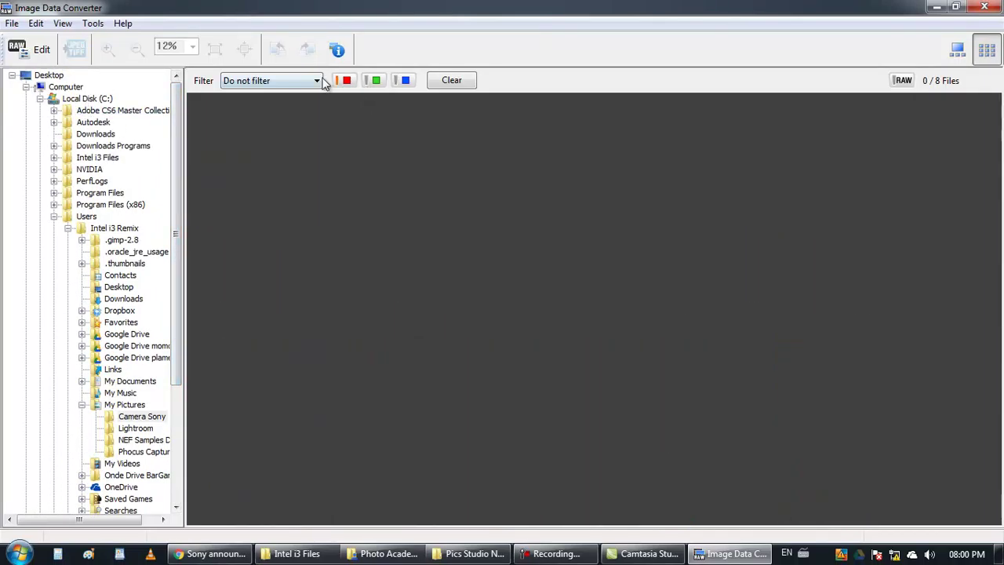
left_click(362, 82)
left_click(309, 82)
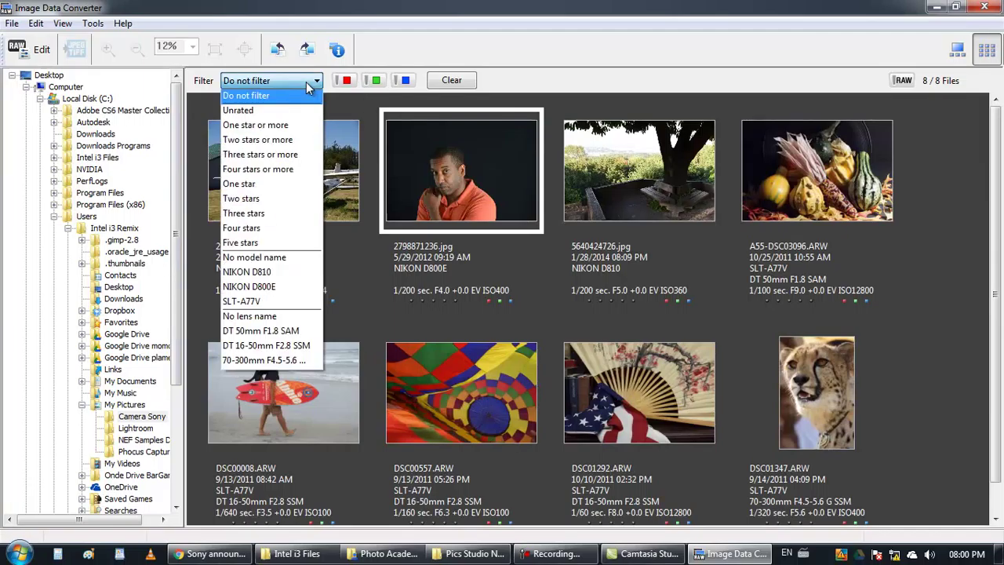
left_click(314, 82)
left_click(515, 202)
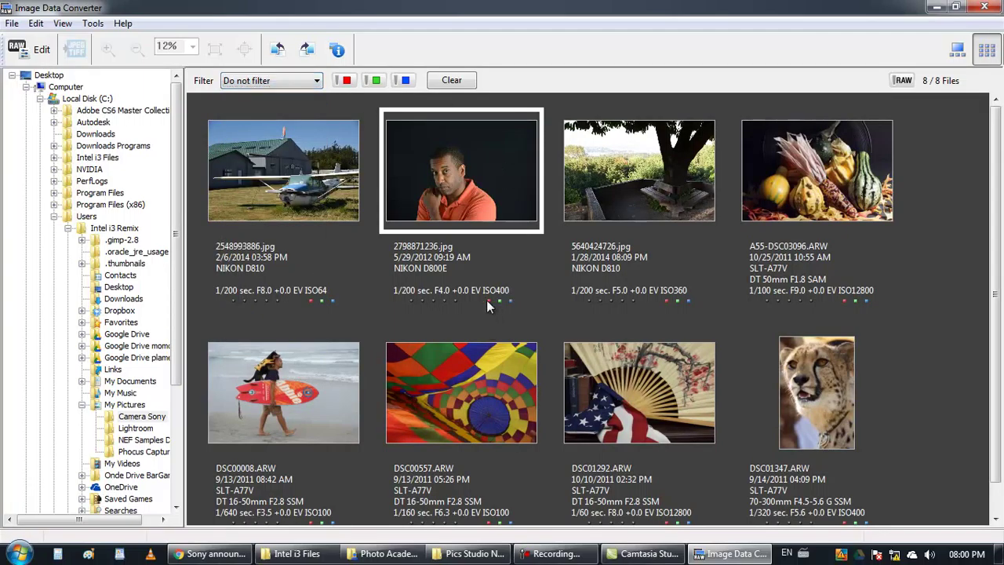
- Select the tree-and-bench photo, apply a red label, then select the gourd photo
left_click(658, 207)
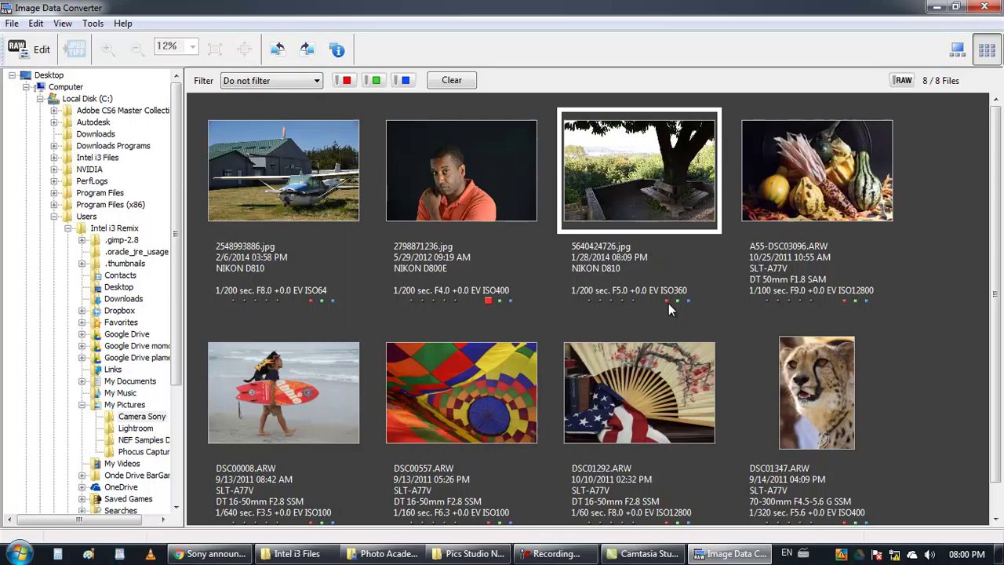
left_click(666, 301)
left_click(784, 198)
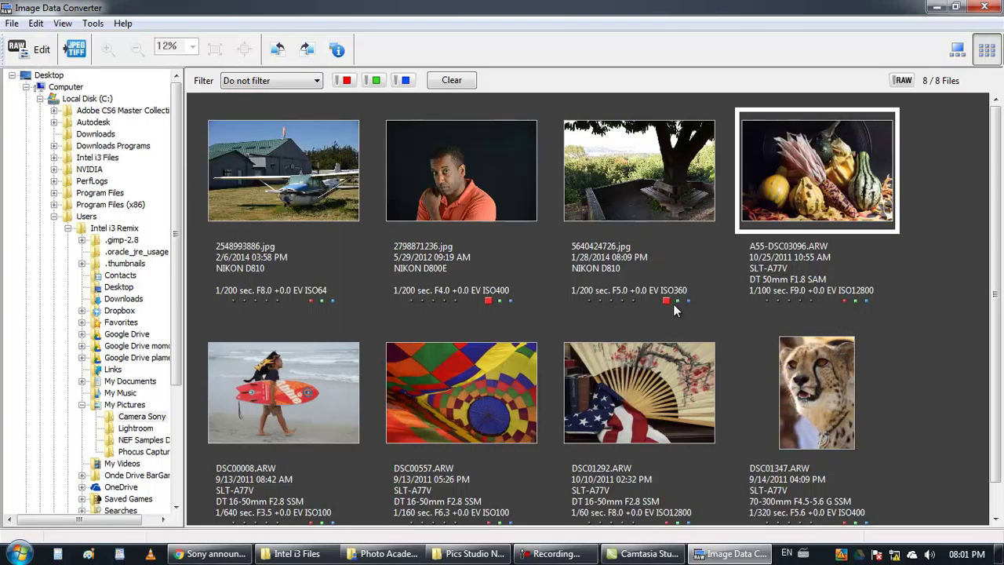
- Give 5640424726.jpg a four-star rating, then select the man's portrait
left_click(634, 171)
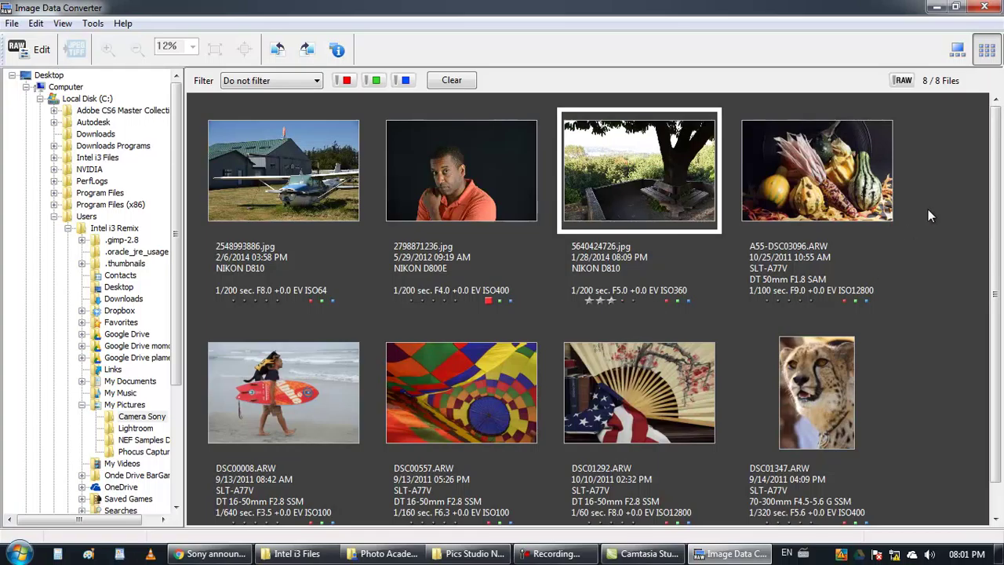
left_click(601, 300)
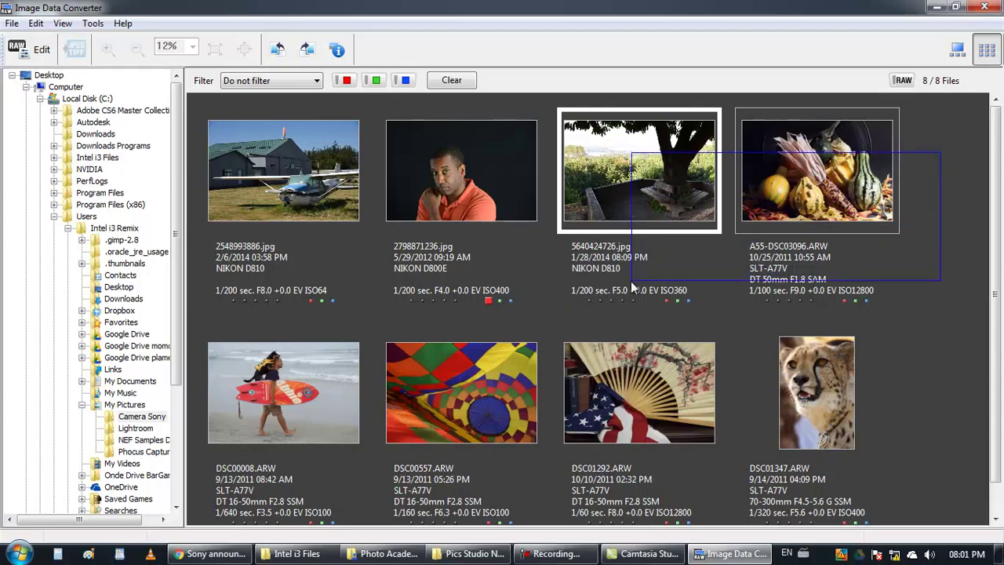
left_click(624, 300)
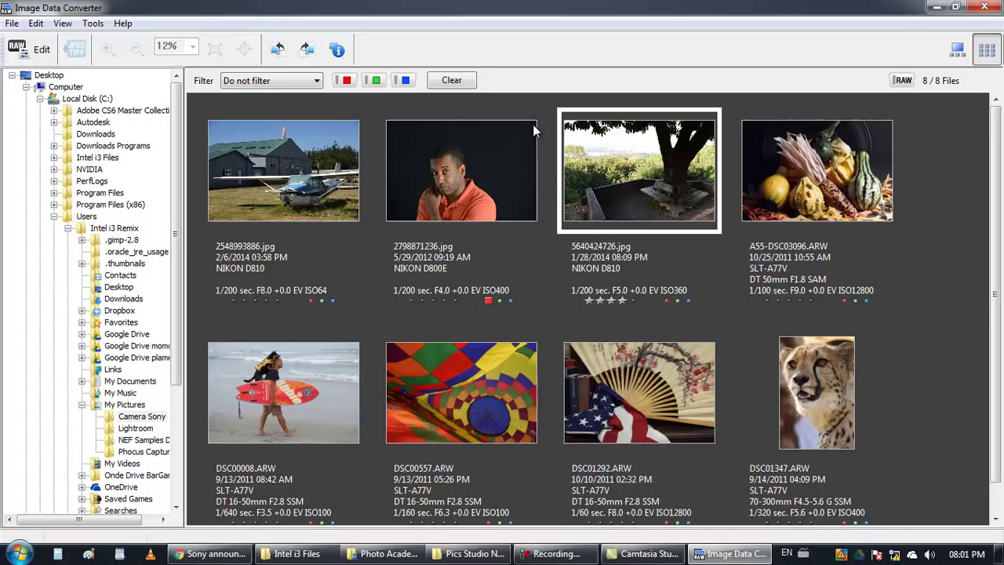
left_click(463, 137)
- Rate A55-DSC03096.ARW three stars and marquee-select all eight thumbnails before reselecting the airplane
left_click(271, 118)
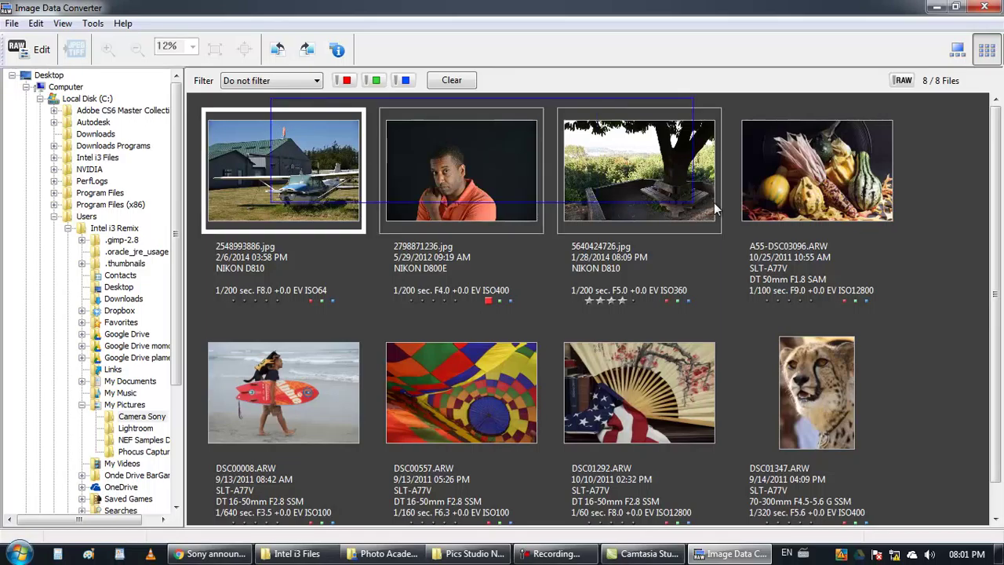
left_click(788, 301)
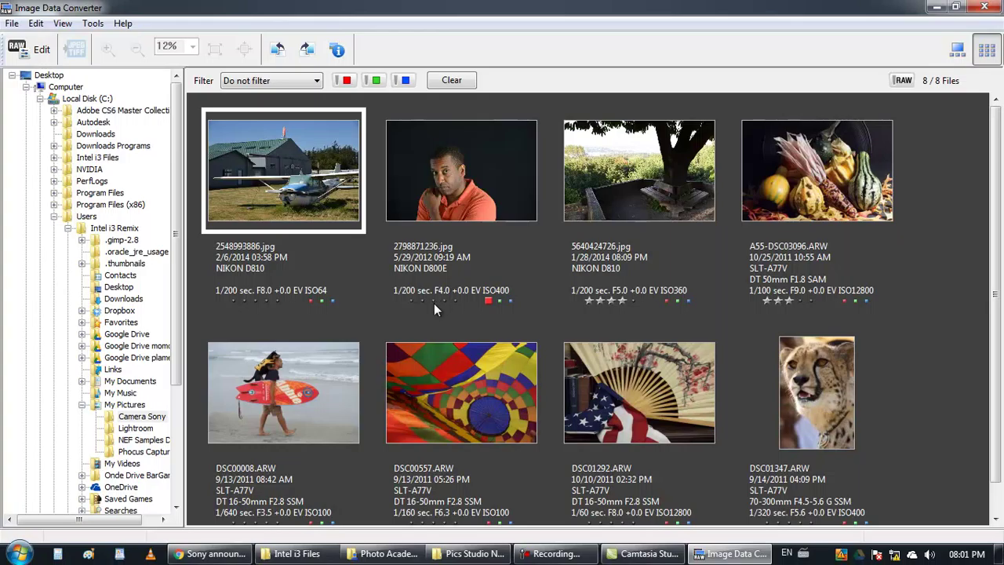
left_click_drag(251, 96, 808, 405)
left_click(234, 301)
- Marquee-select the airplane and portrait photos, clear the portrait's stars, then select the tree photo
left_click_drag(302, 101, 435, 301)
left_click(434, 301)
left_click_drag(266, 100, 509, 243)
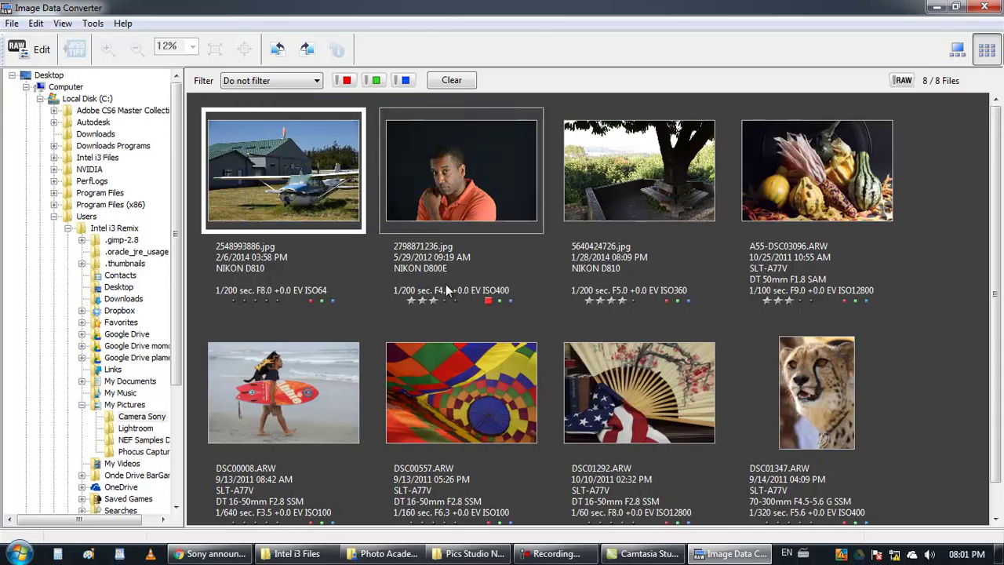
left_click(412, 301)
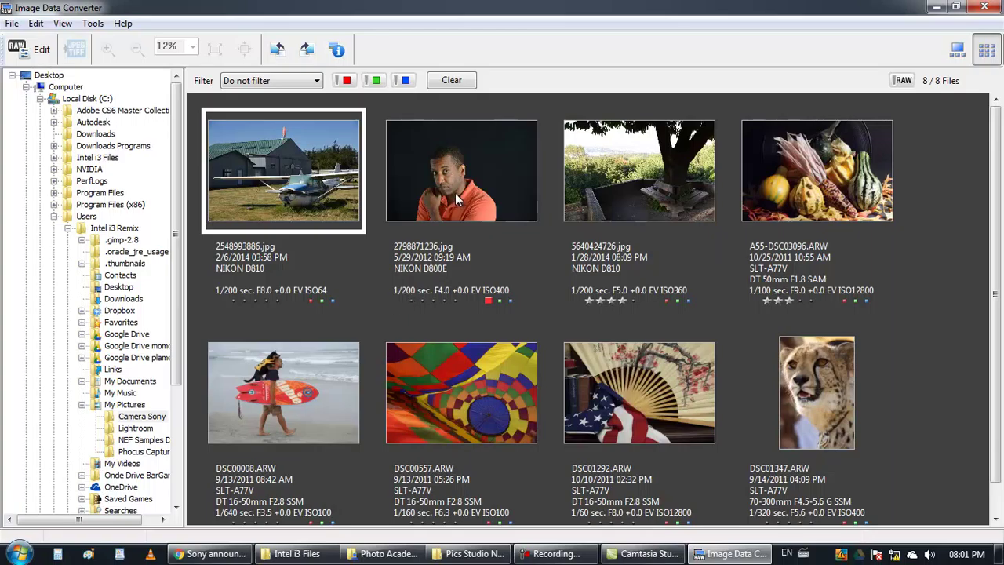
left_click(668, 210)
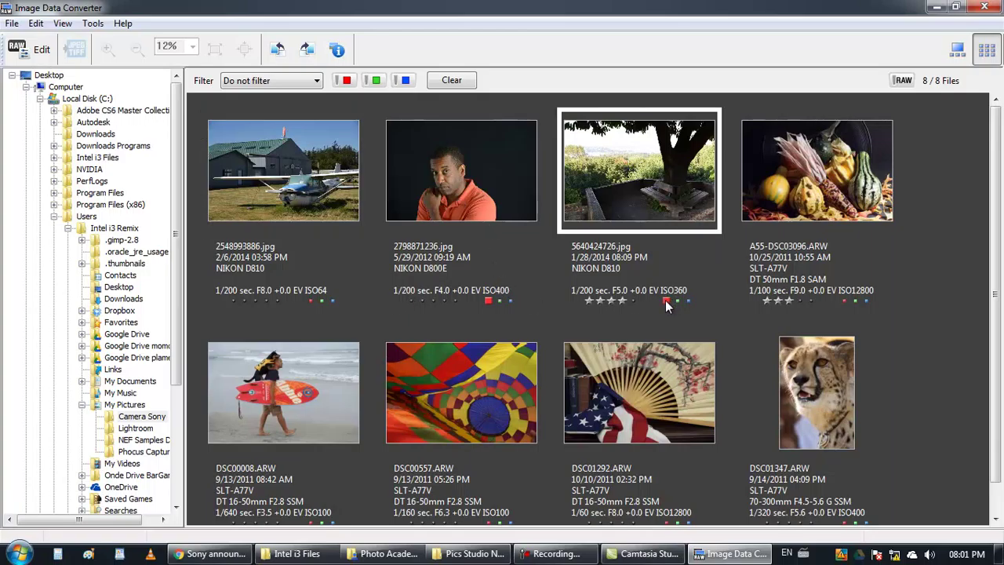
- Label A55-DSC03096.ARW red and DSC01292.ARW green, then filter to red-labelled photos
left_click(844, 300)
left_click(678, 523)
left_click(346, 81)
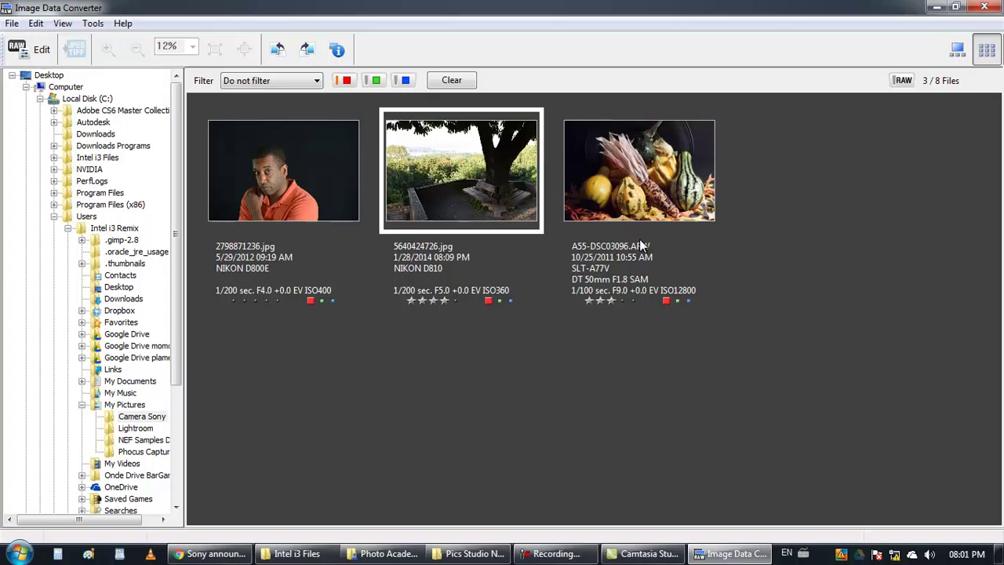
- Try the green label filter, then clear filtering to show all 8 photos
left_click(378, 83)
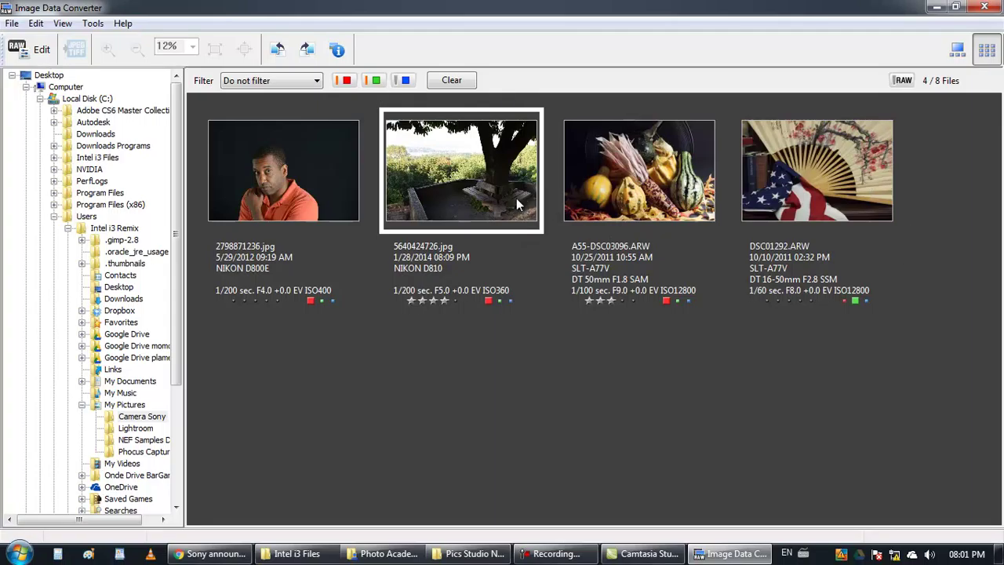
left_click(376, 80)
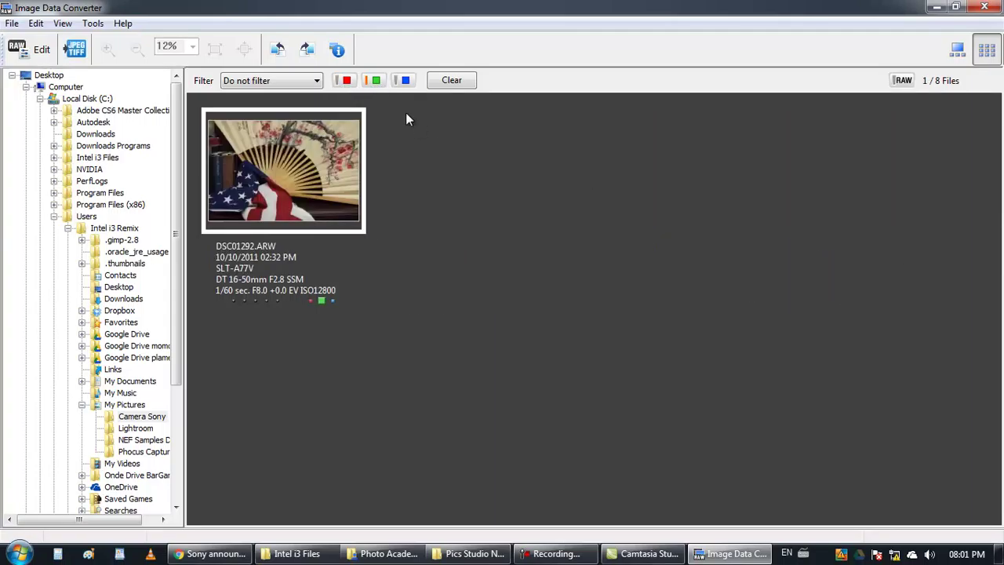
left_click(376, 80)
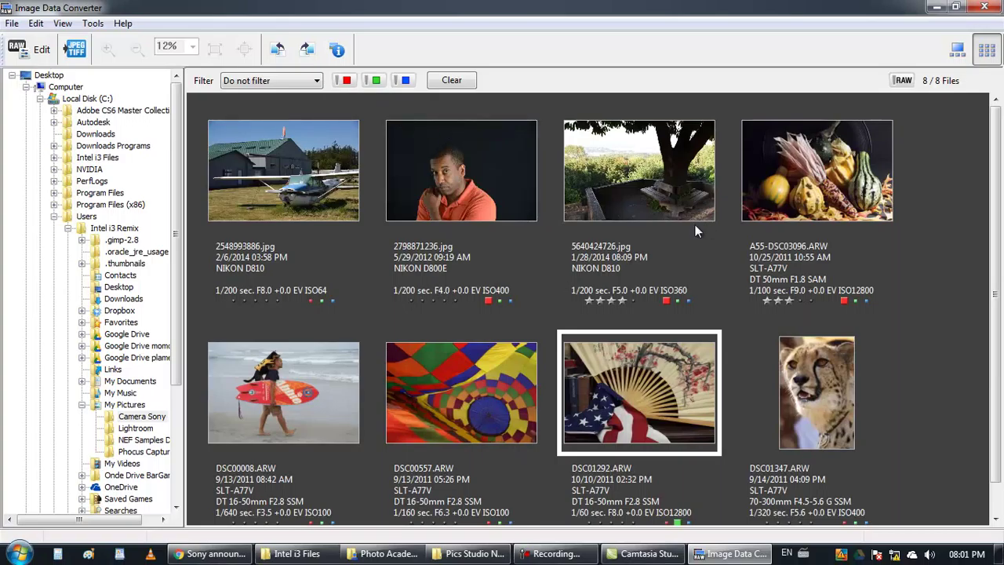
- Scroll down and apply a blue label to the cheetah photo DSC01347.ARW
scroll(595, 255, "down", 2)
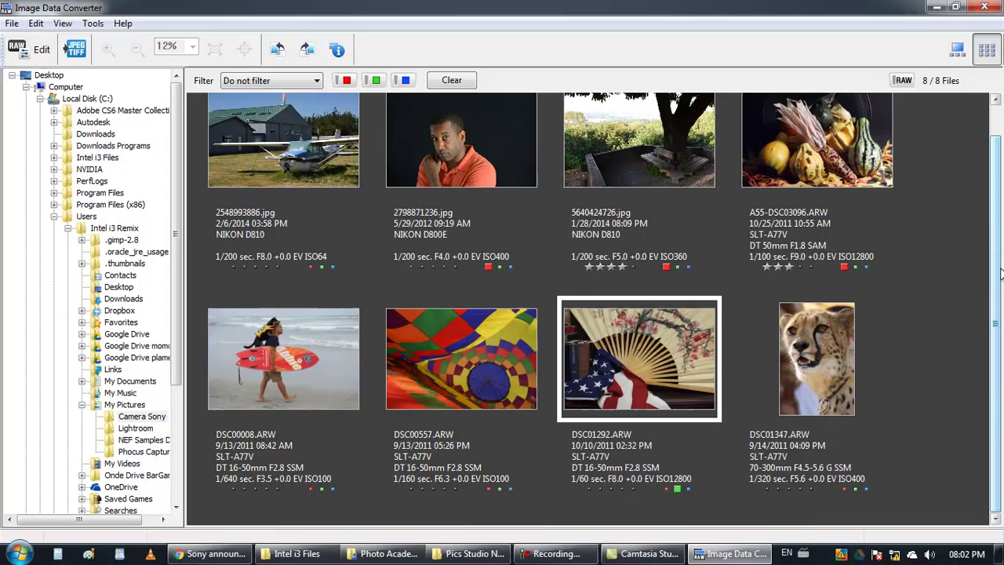
left_click(866, 489)
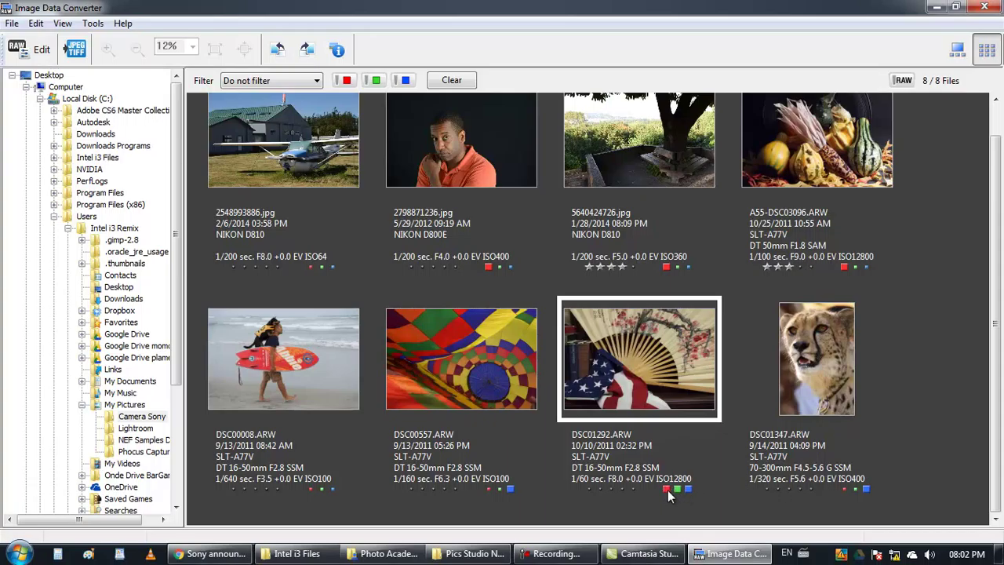
scroll(993, 438, "up", 1)
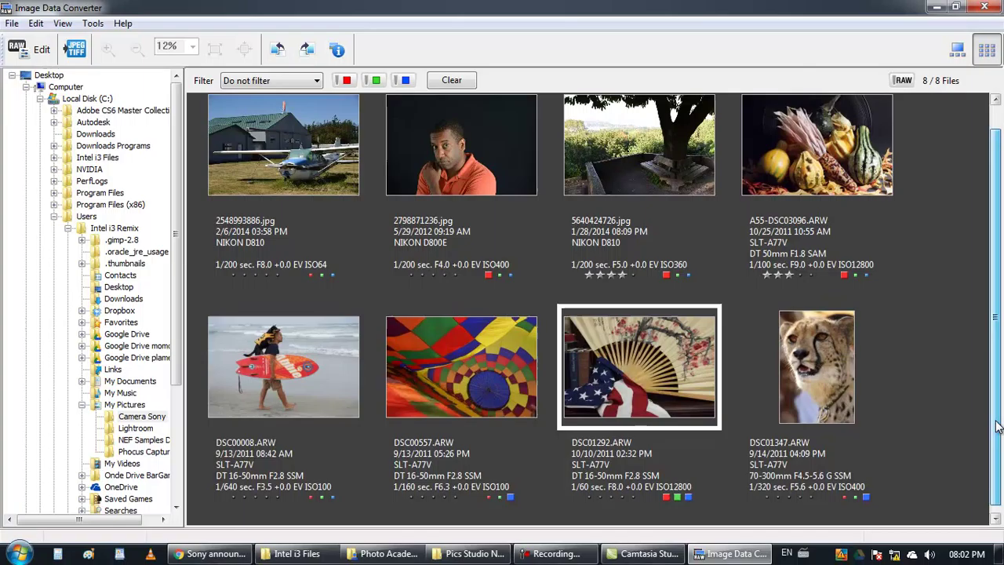
left_click(346, 81)
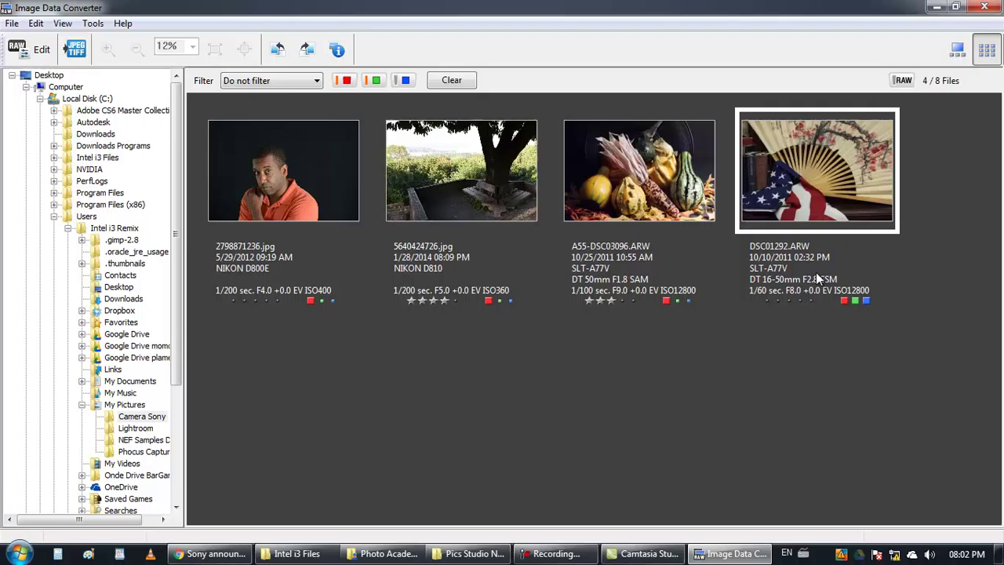
left_click(345, 80)
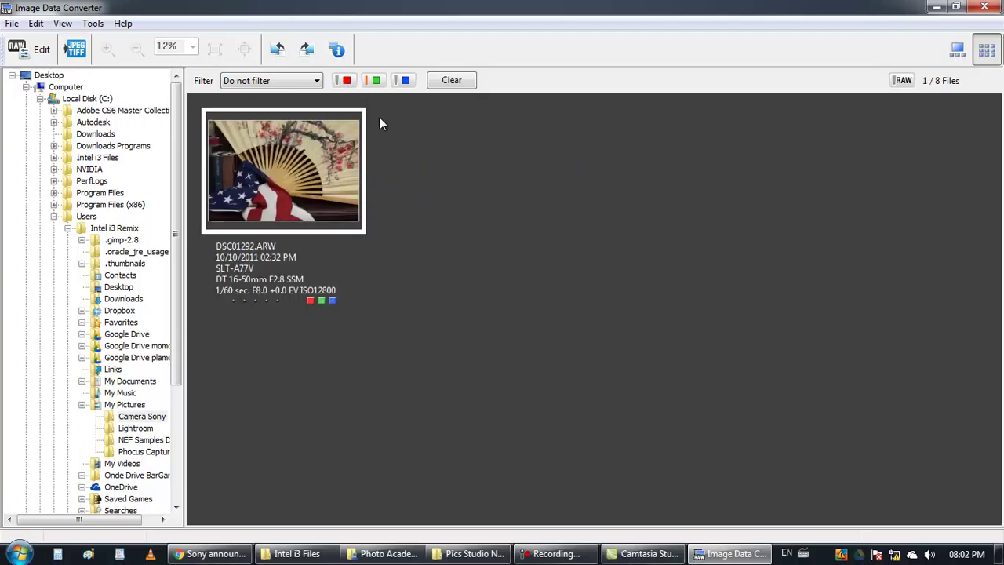
left_click(375, 80)
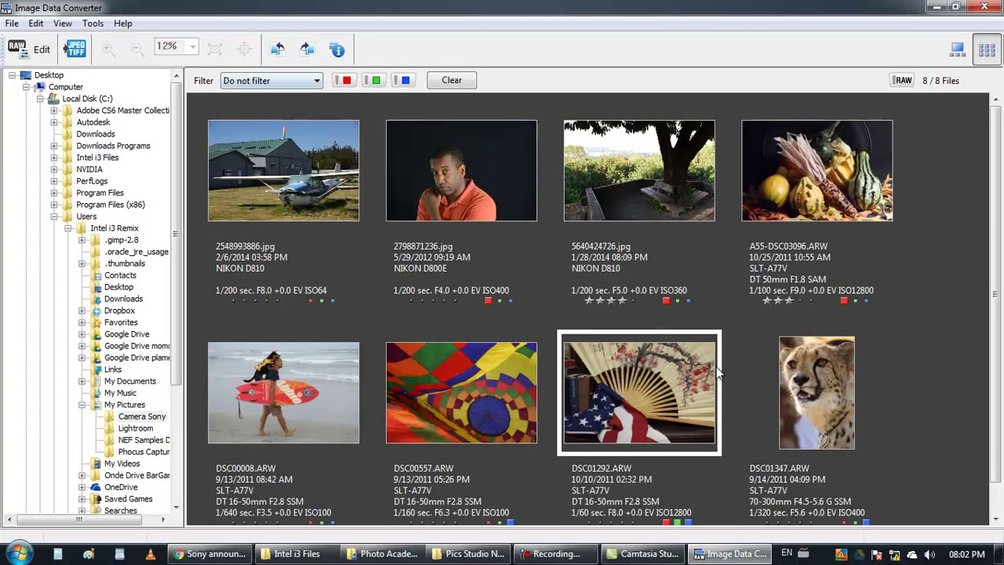
- Give the surfer photo DSC00008.ARW a green label and filter to green-labelled photos
left_click(313, 394)
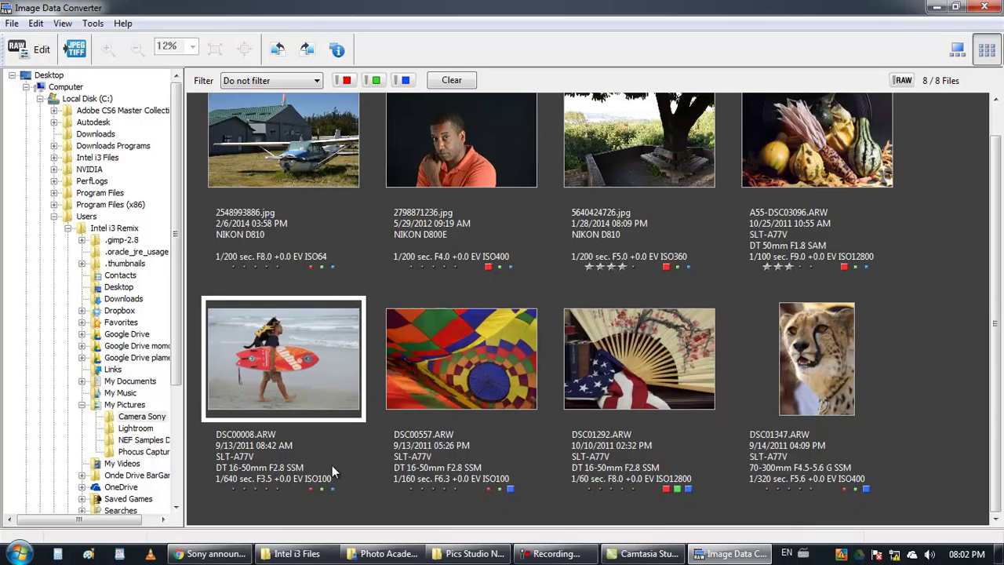
left_click(322, 488)
left_click(376, 81)
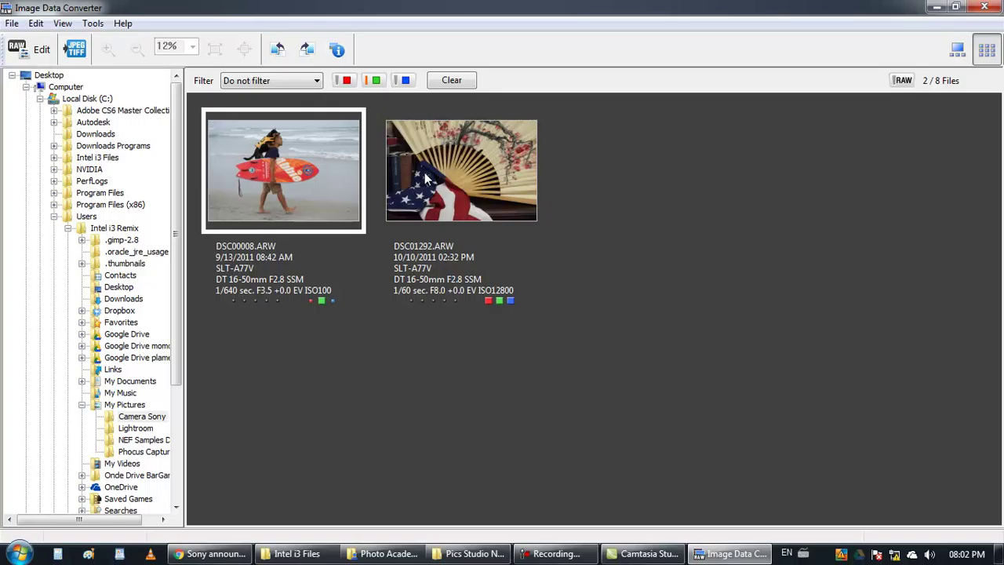
- Combine the red, green and blue label filters until 7 of 8 files show
left_click(375, 81)
left_click(405, 80)
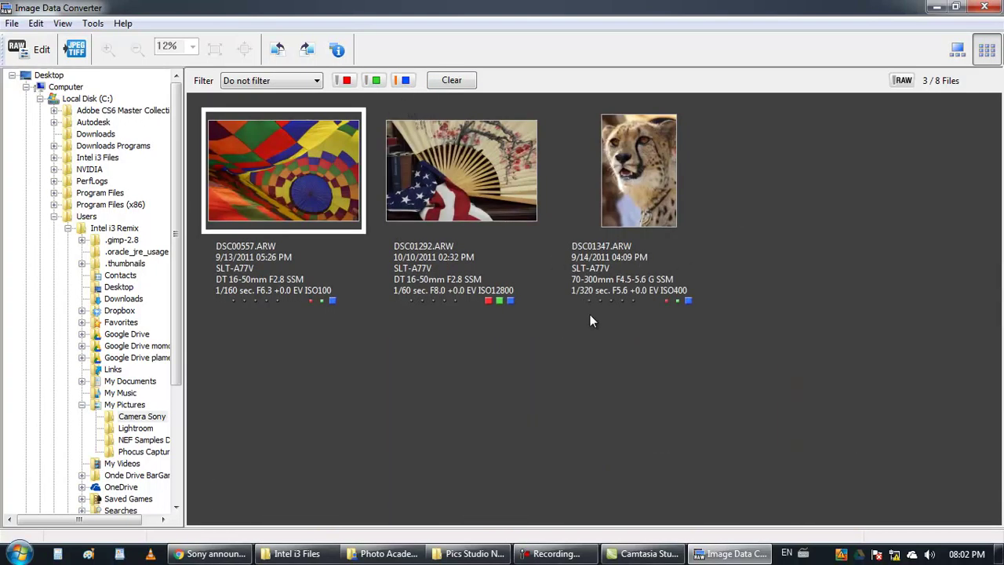
left_click(400, 82)
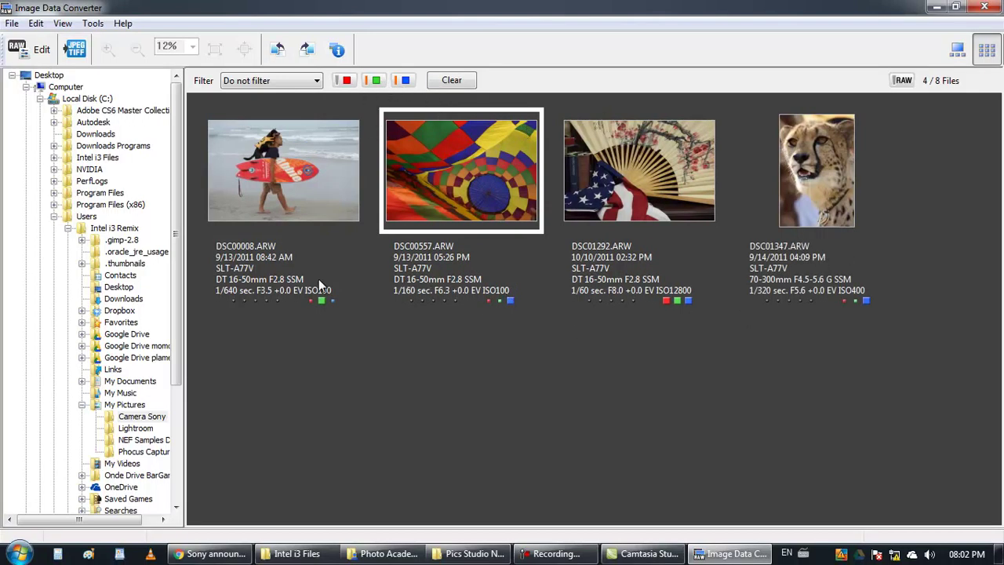
left_click(346, 81)
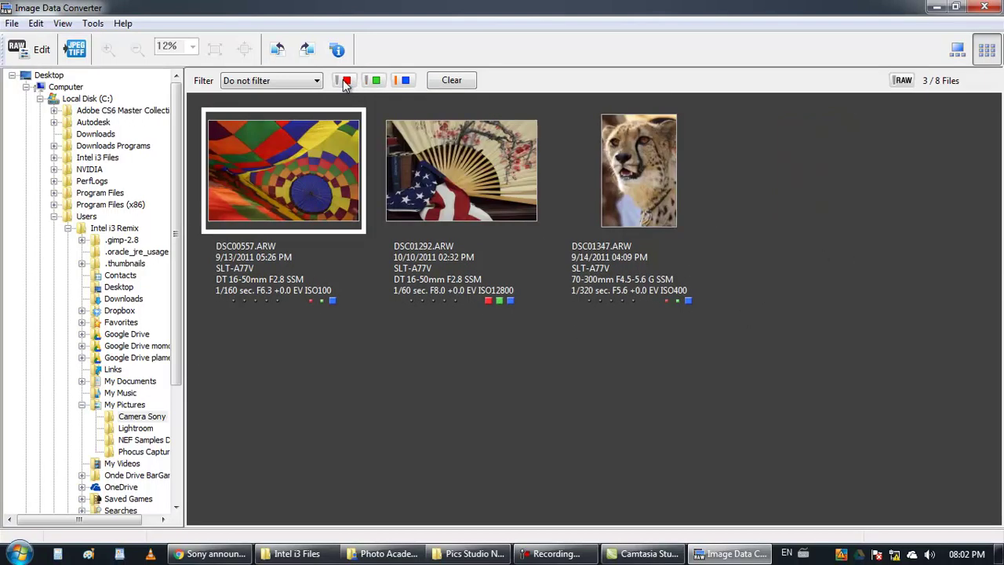
left_click(346, 81)
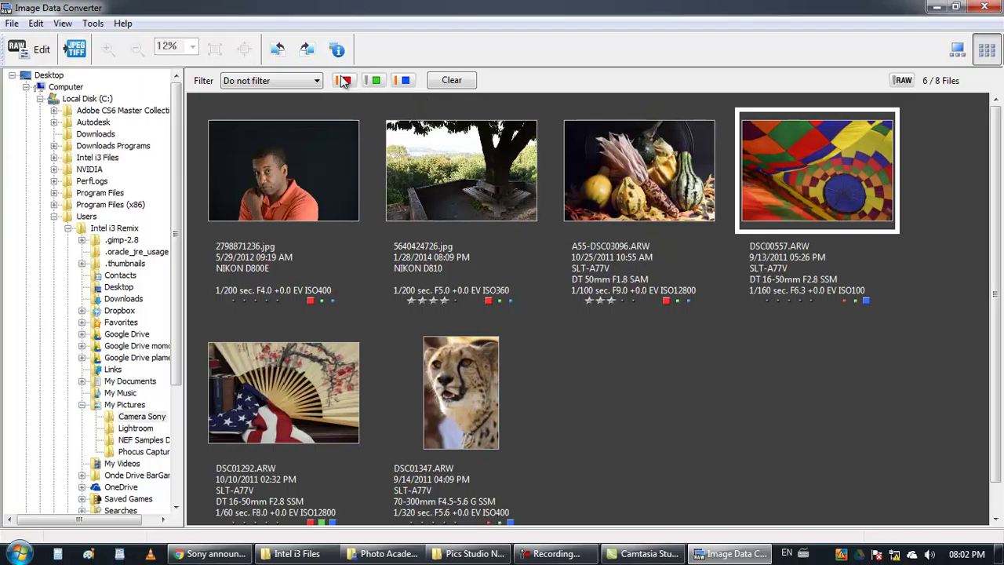
left_click(374, 83)
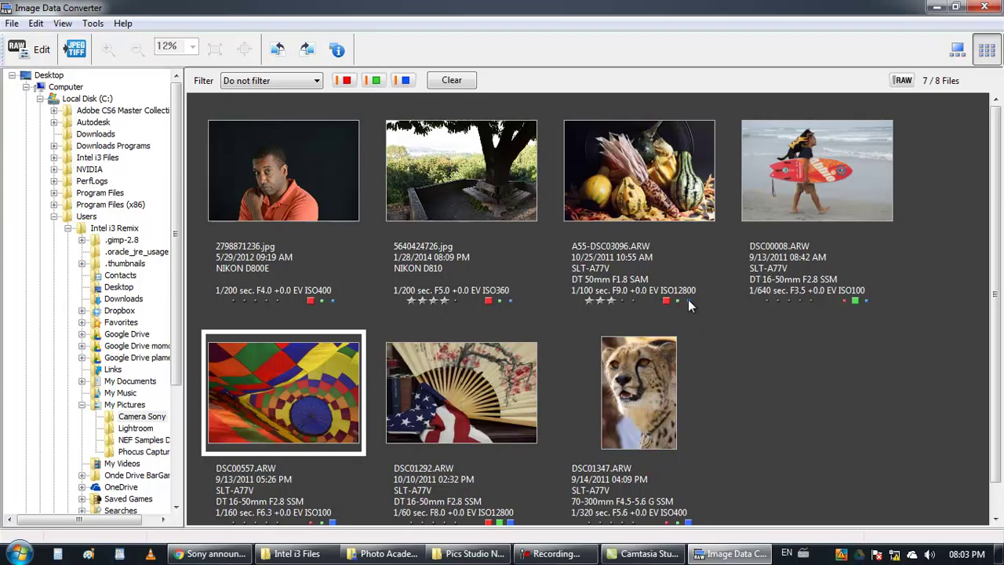
- Clear the colour-label filter so all 8 Camera Sony files, including the airplane, show
left_click(377, 80)
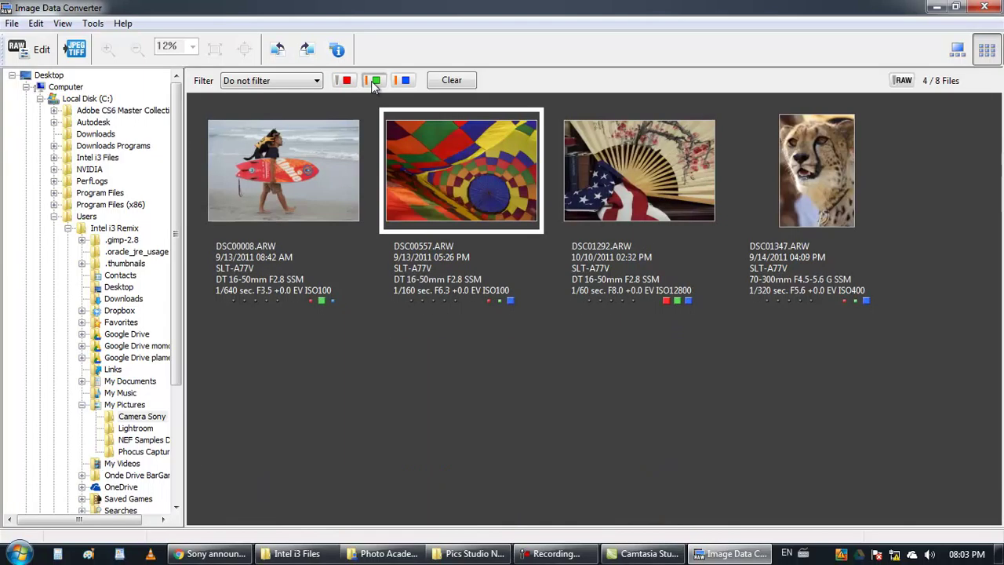
left_click(360, 240)
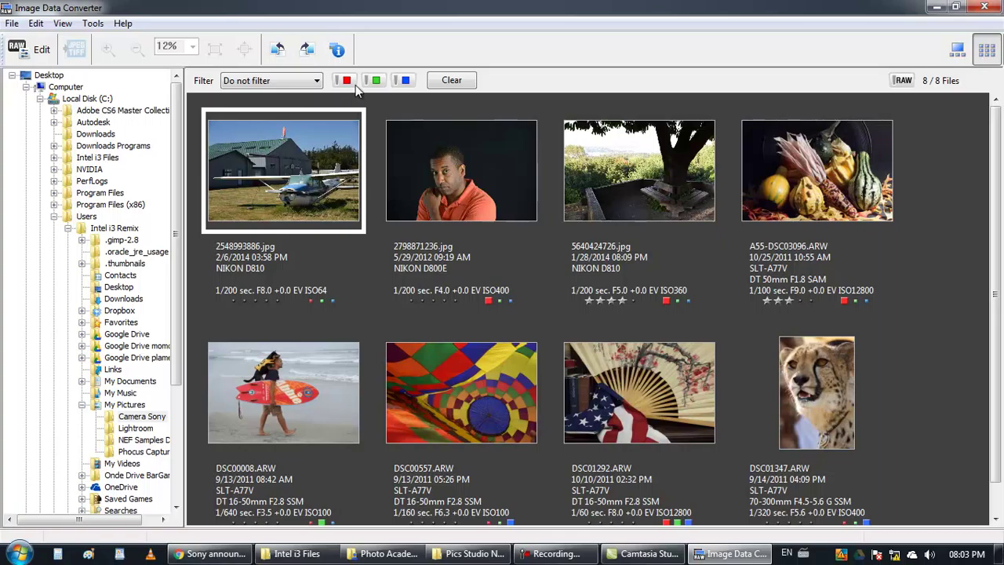
left_click(449, 83)
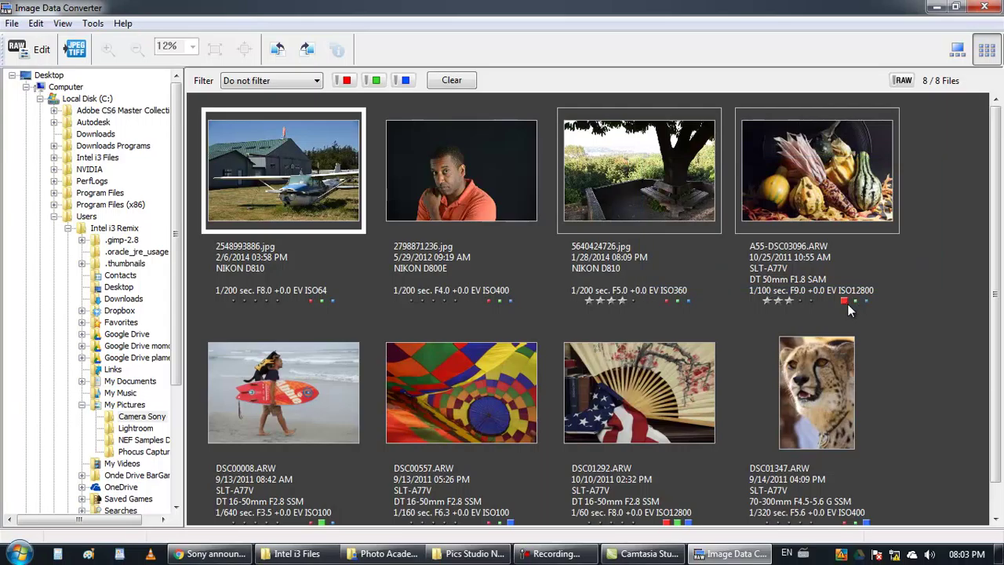
scroll(863, 310, "down", 1)
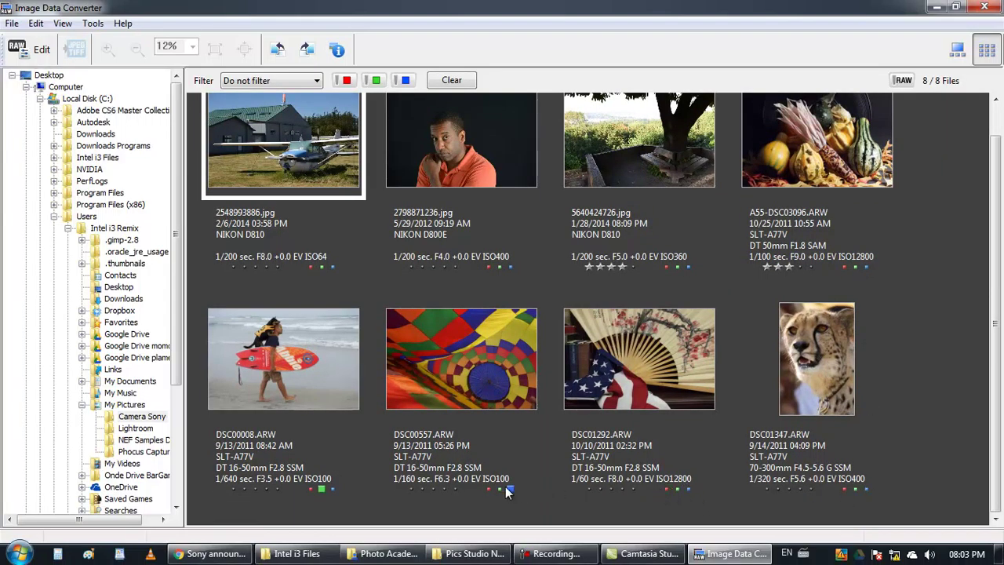
scroll(389, 384, "up", 1)
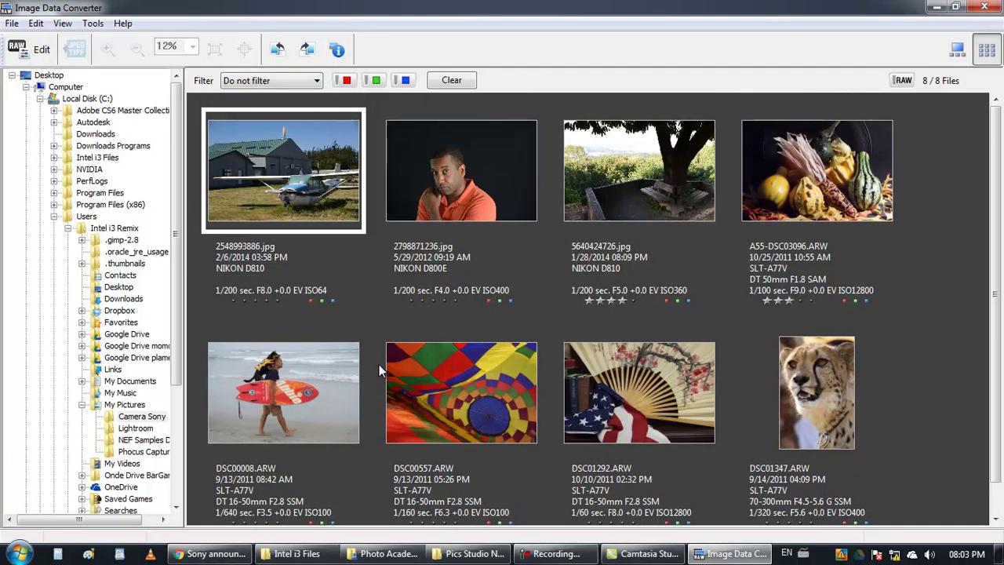
left_click(459, 197)
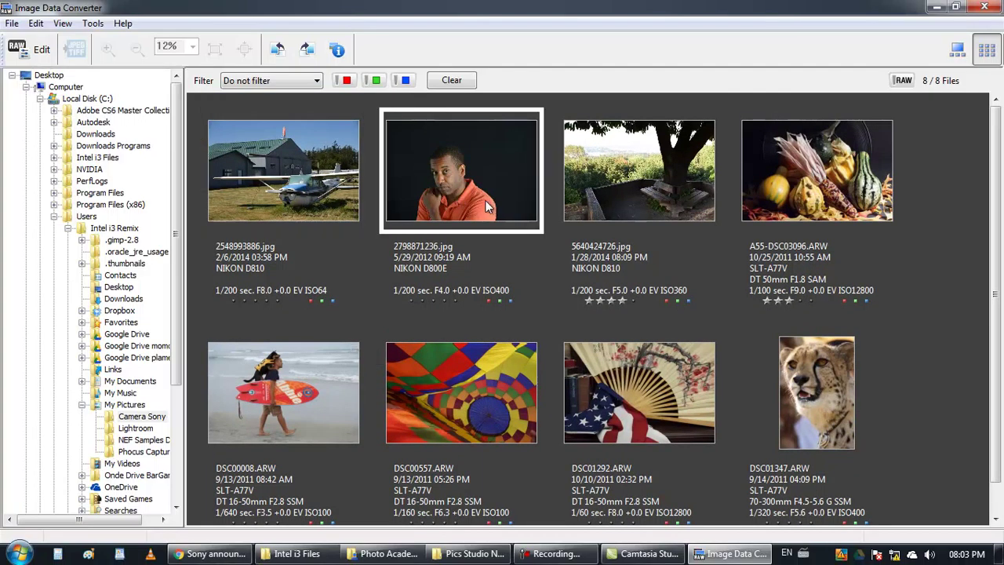
left_click(307, 51)
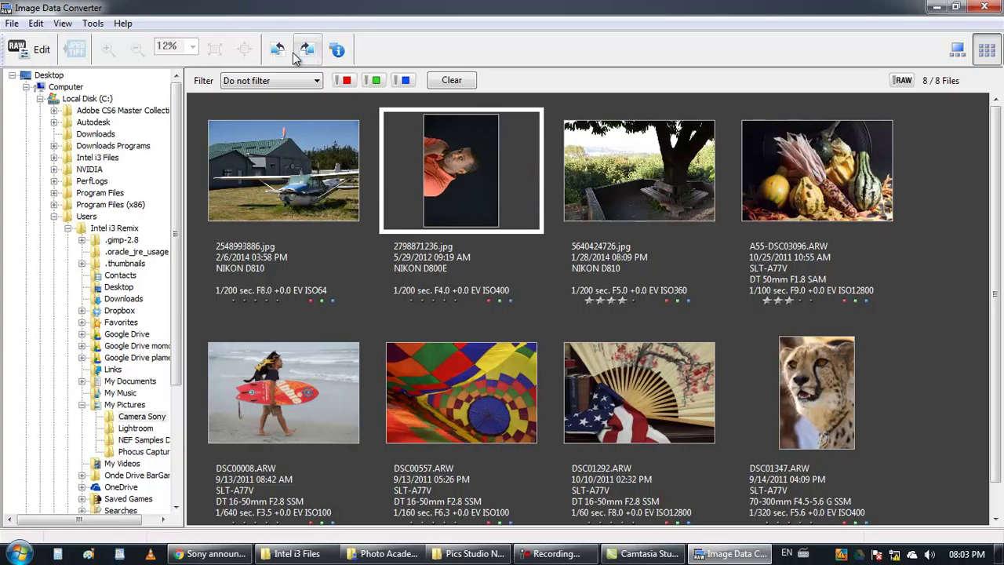
left_click(278, 50)
left_click(337, 50)
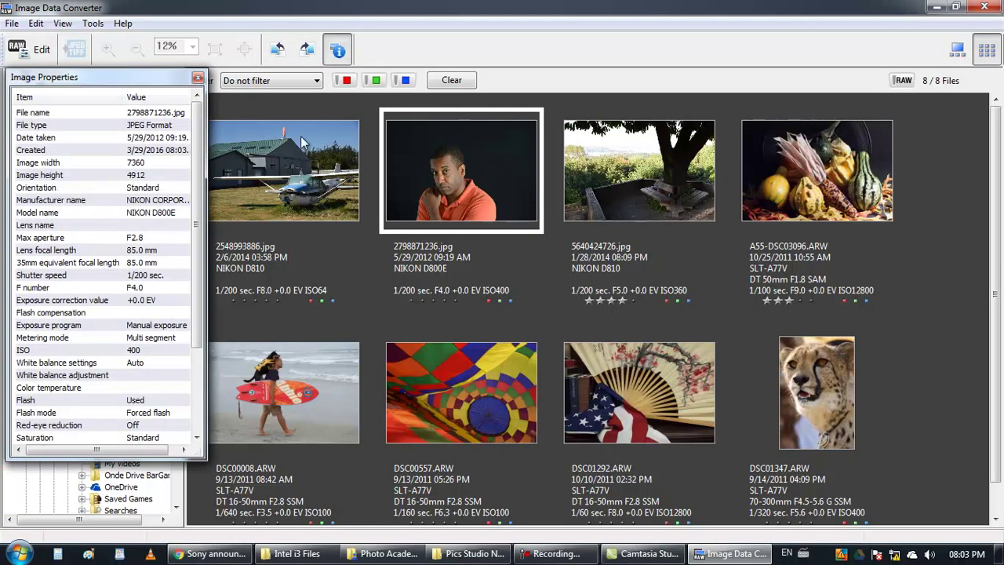
scroll(213, 267, "down", 3)
scroll(213, 266, "up", 3)
left_click(201, 79)
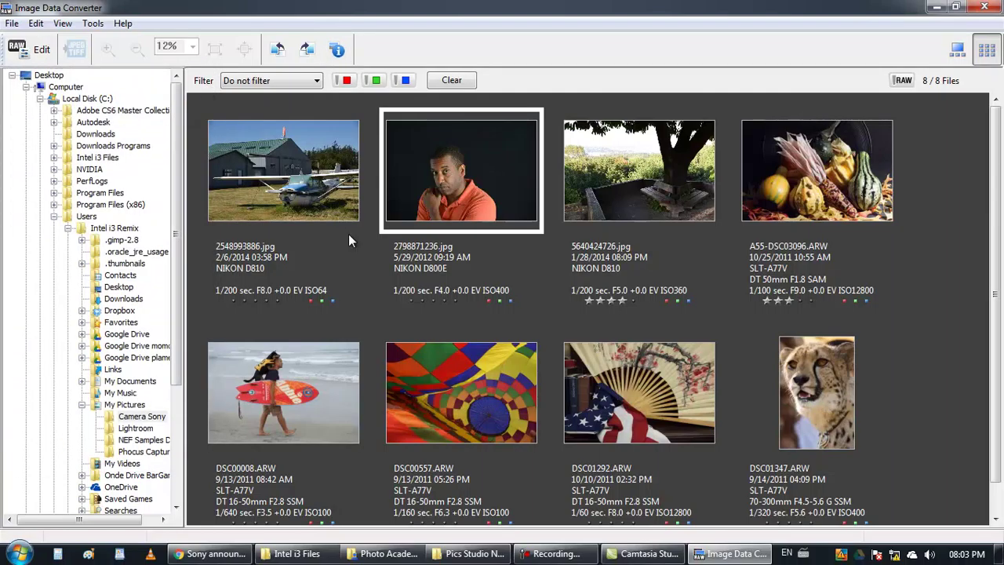
left_click(92, 23)
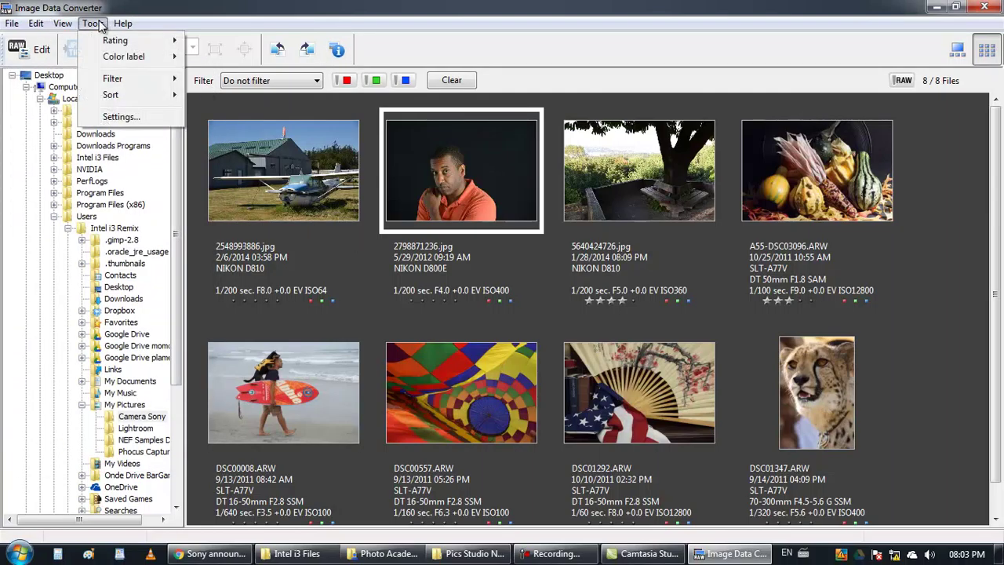
mouse_move(129, 98)
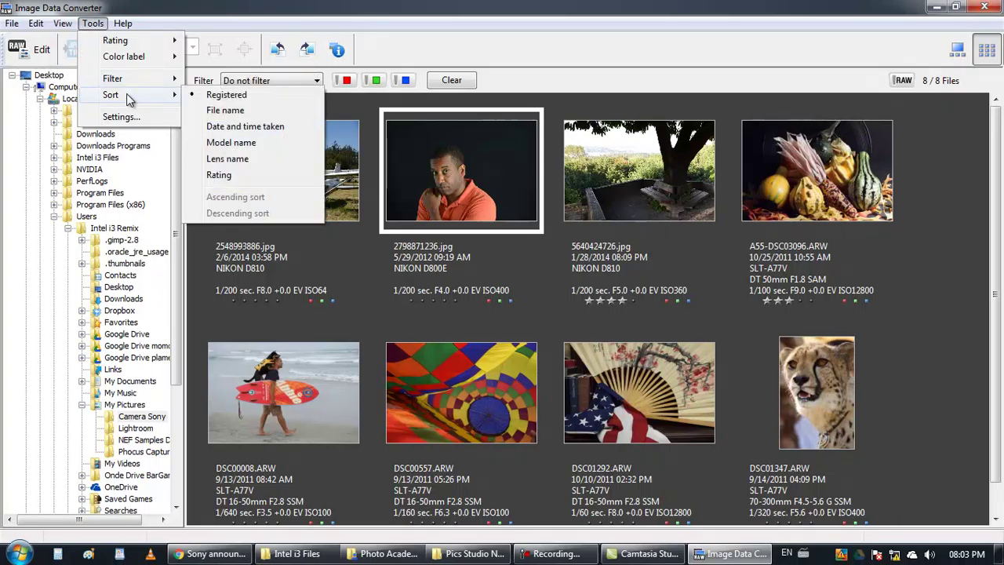
mouse_move(75, 28)
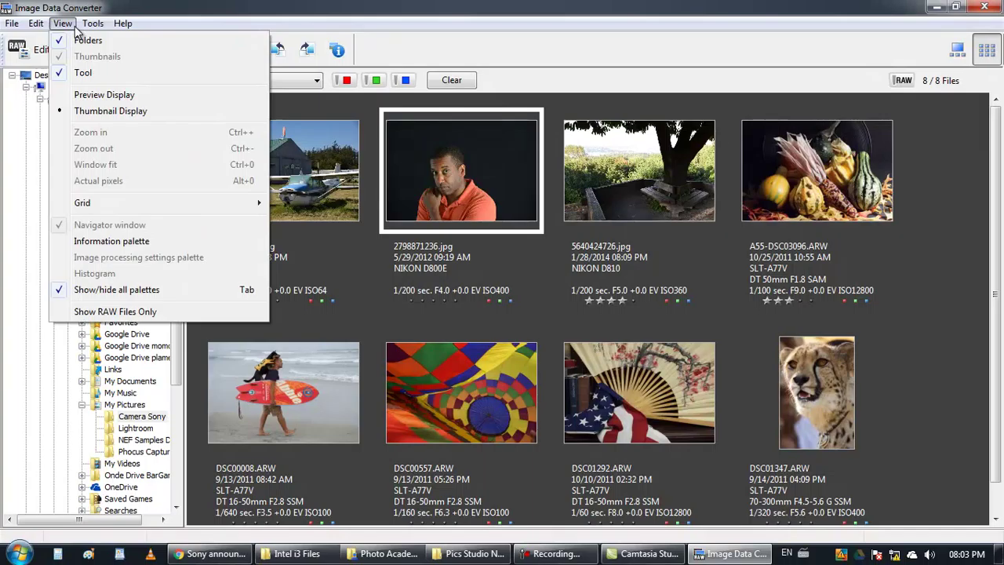
left_click(75, 28)
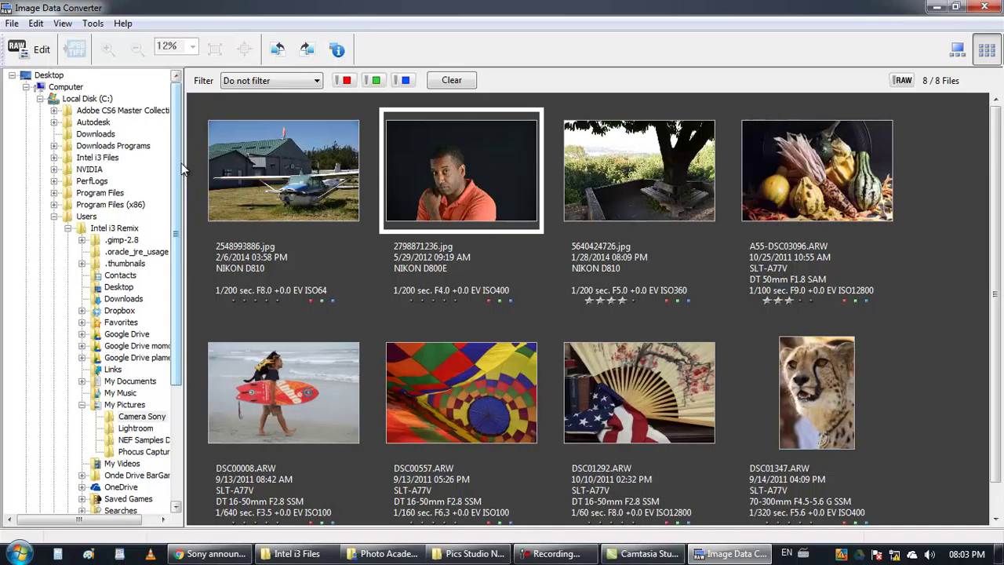
left_click(123, 24)
left_click(125, 25)
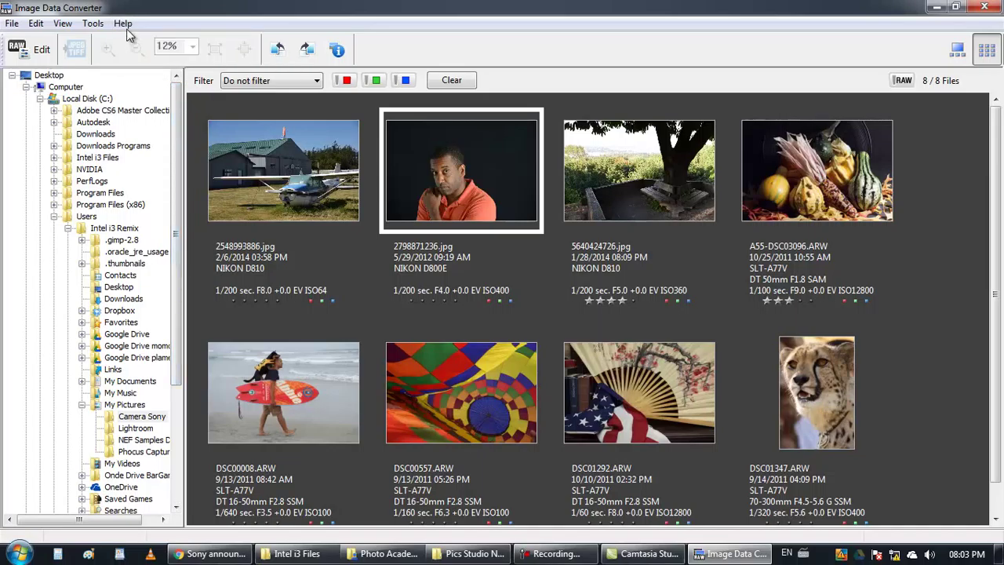
left_click(124, 26)
left_click(161, 44)
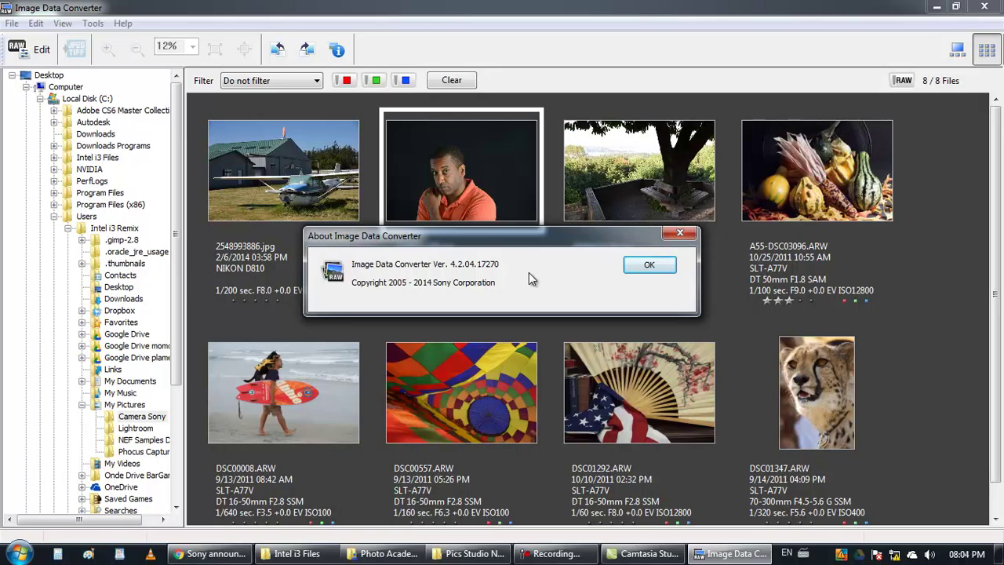
left_click(645, 265)
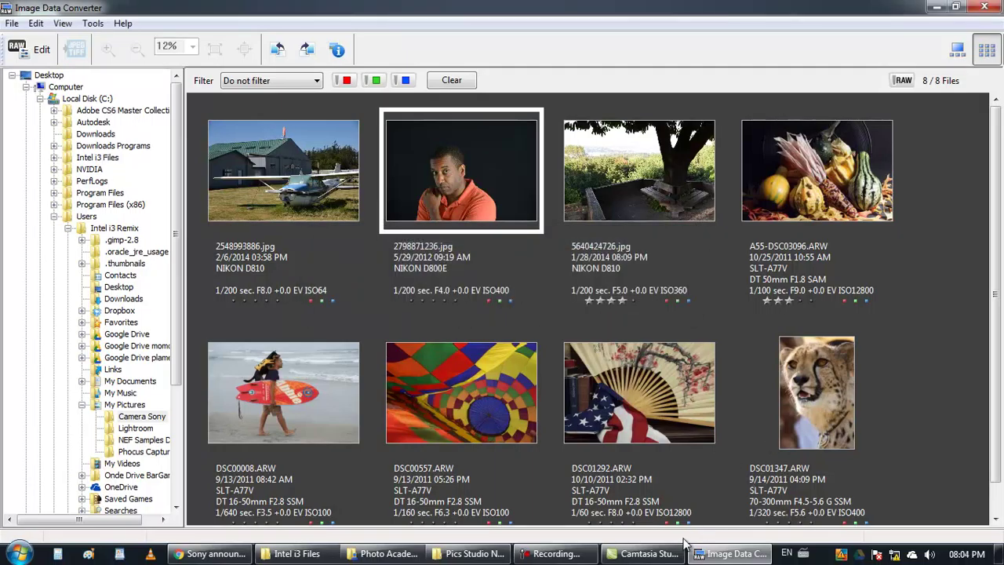